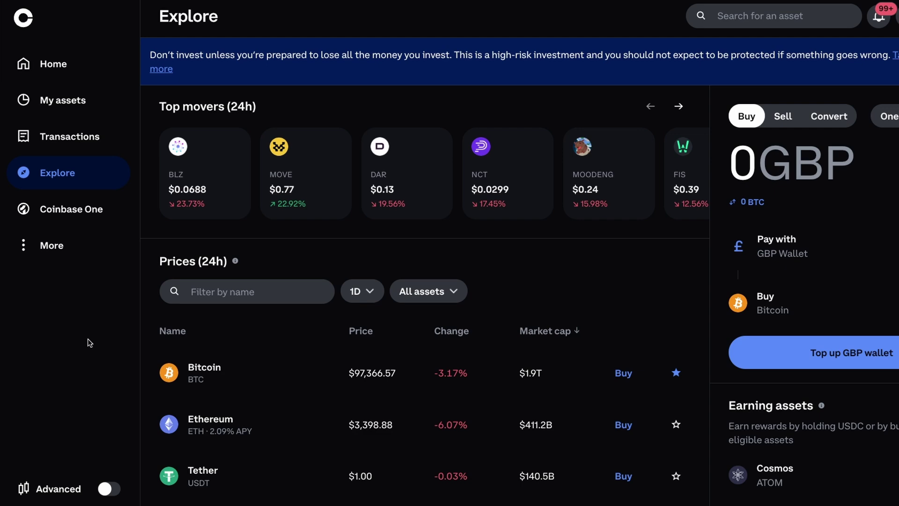
- Turn on Advanced mode and go to the Earn page
click(109, 488)
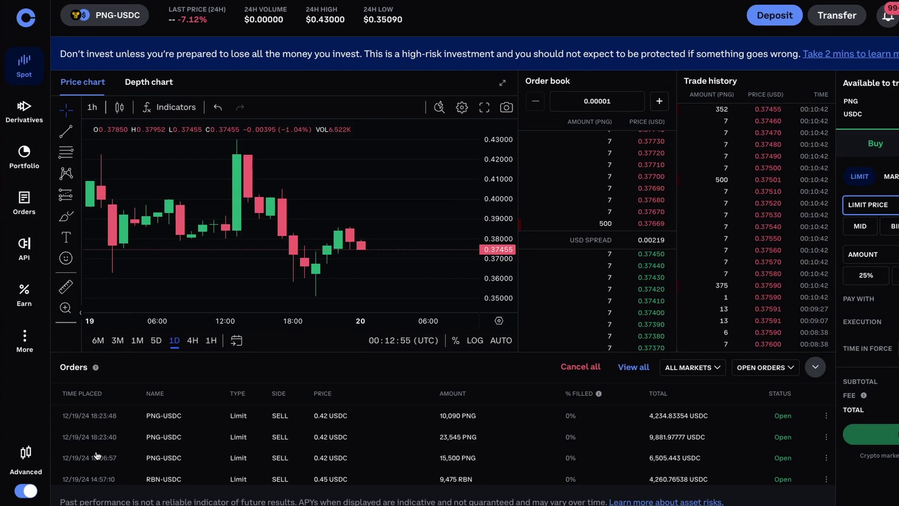
click(22, 295)
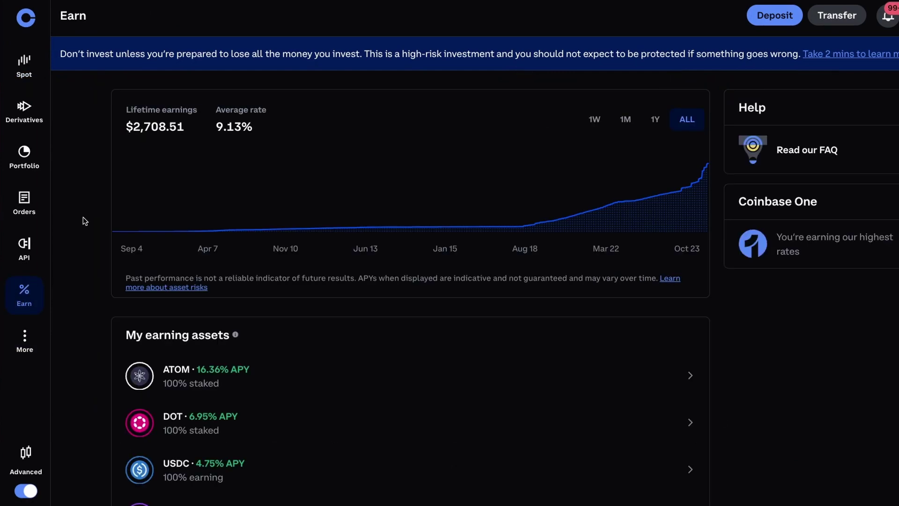
scroll(101, 209, down, 8)
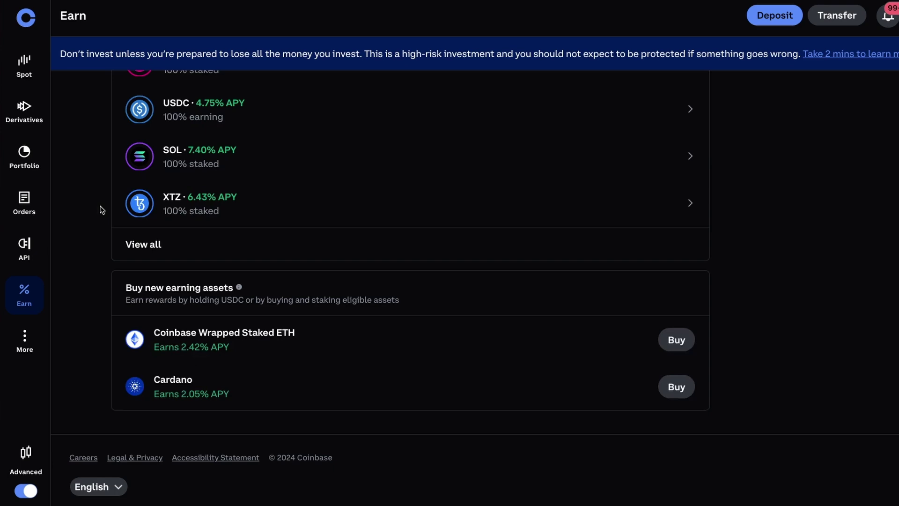
scroll(100, 211, up, 8)
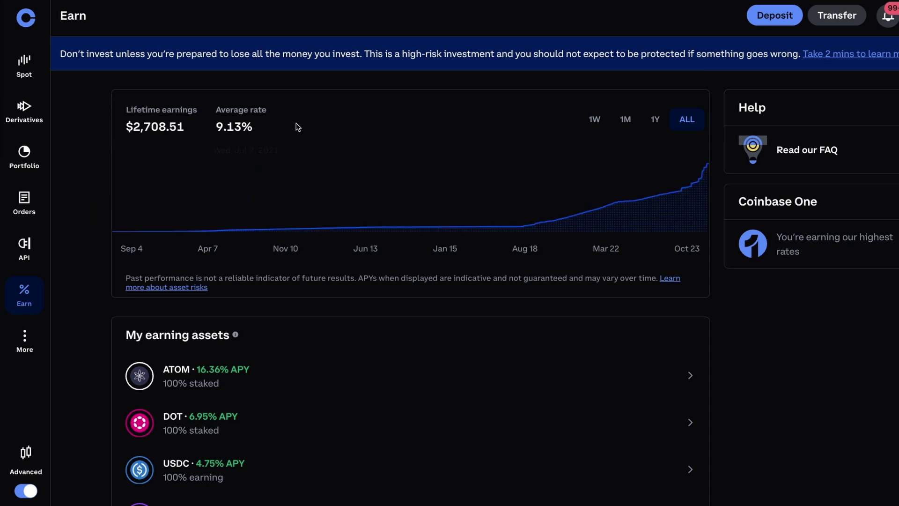
scroll(109, 238, down, 4)
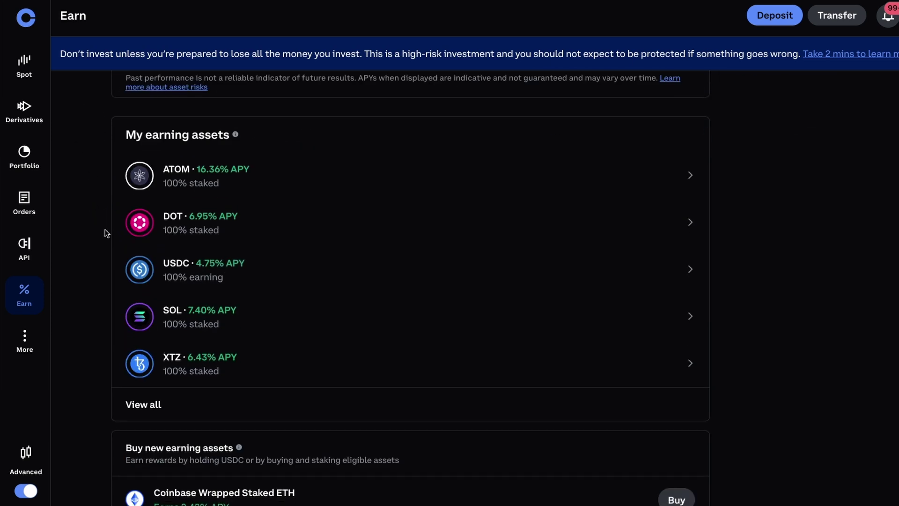
- Expand My earning assets to list every asset, including ETH, AVAX and MATIC, with APYs
click(147, 407)
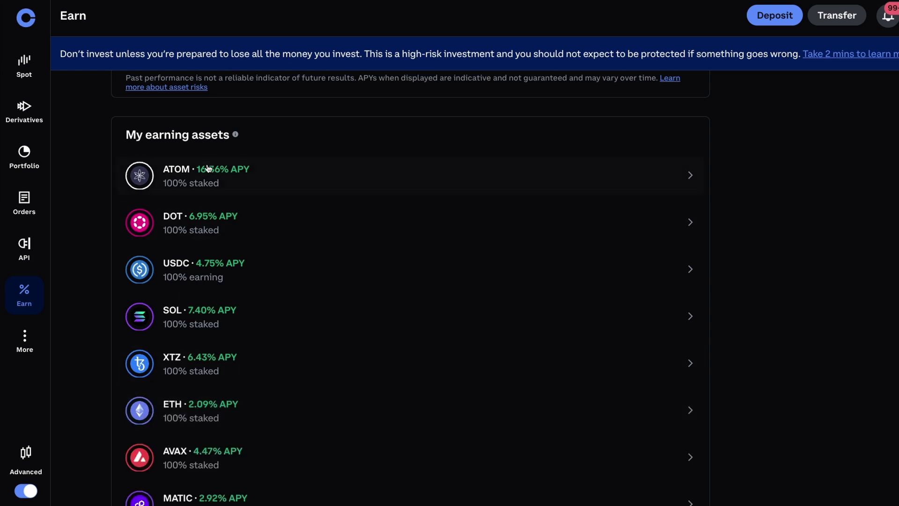
scroll(203, 208, down, 2)
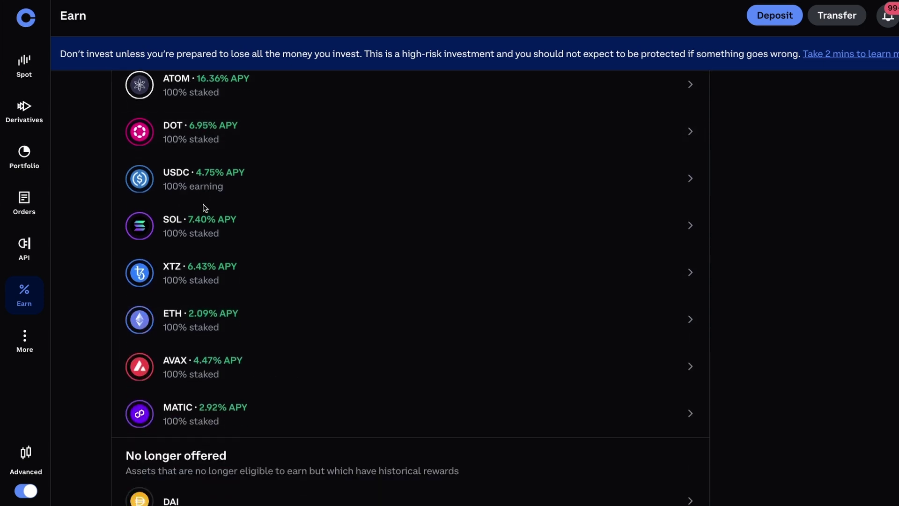
scroll(203, 207, up, 1)
scroll(283, 444, up, 2)
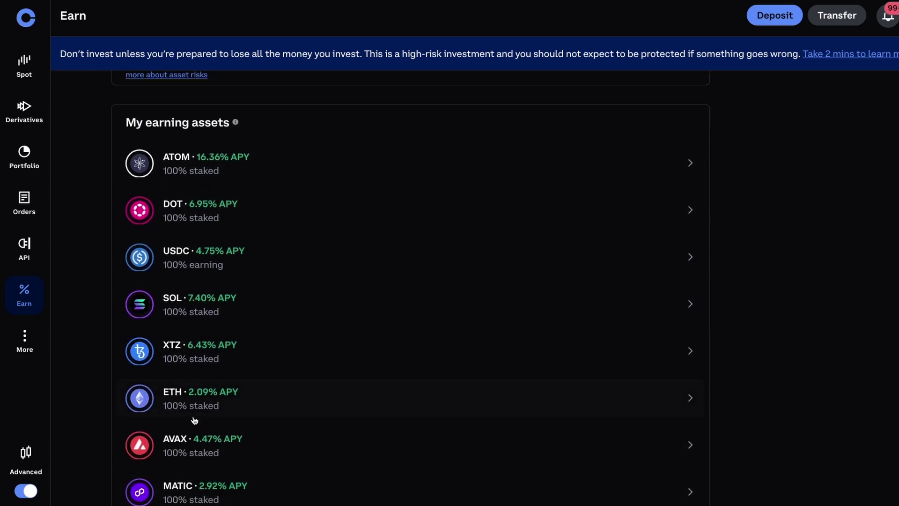
scroll(231, 159, down, 1)
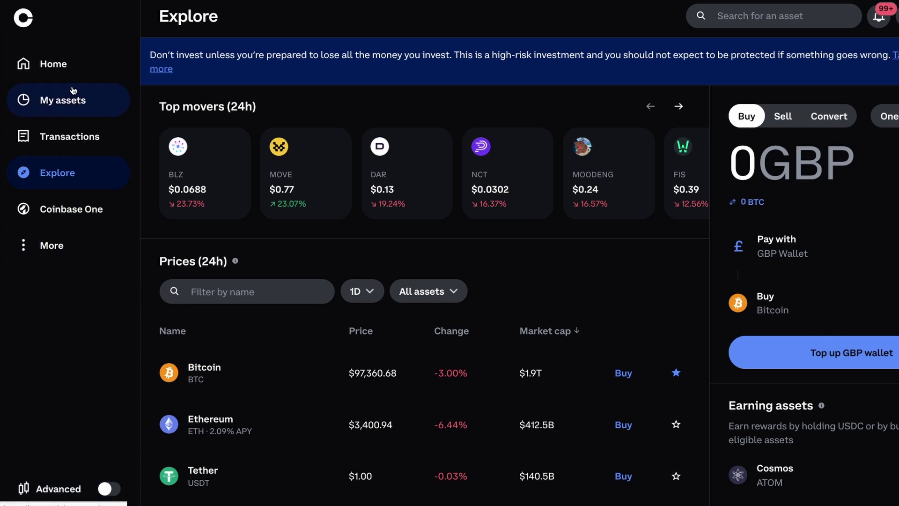
- Show the Cash and Digital Cash holdings in My assets, with USDC at $7.03 earning 4.75%
click(64, 103)
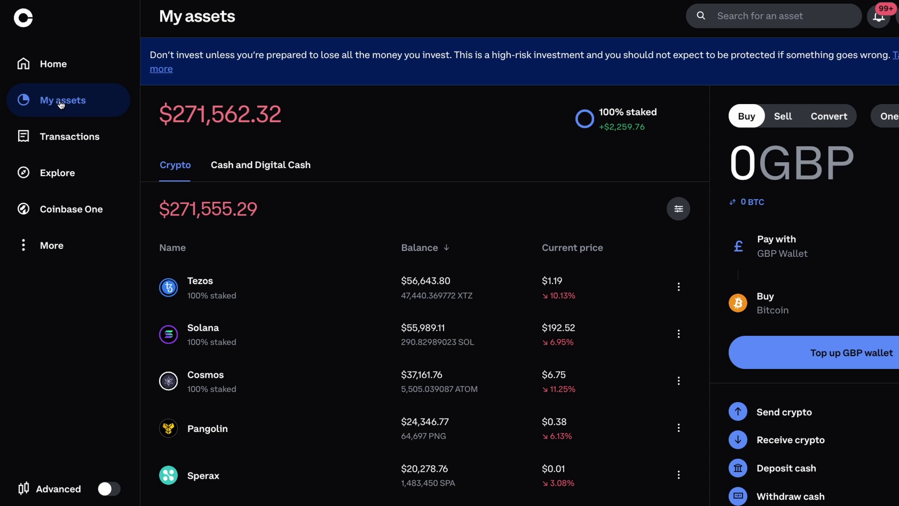
click(239, 167)
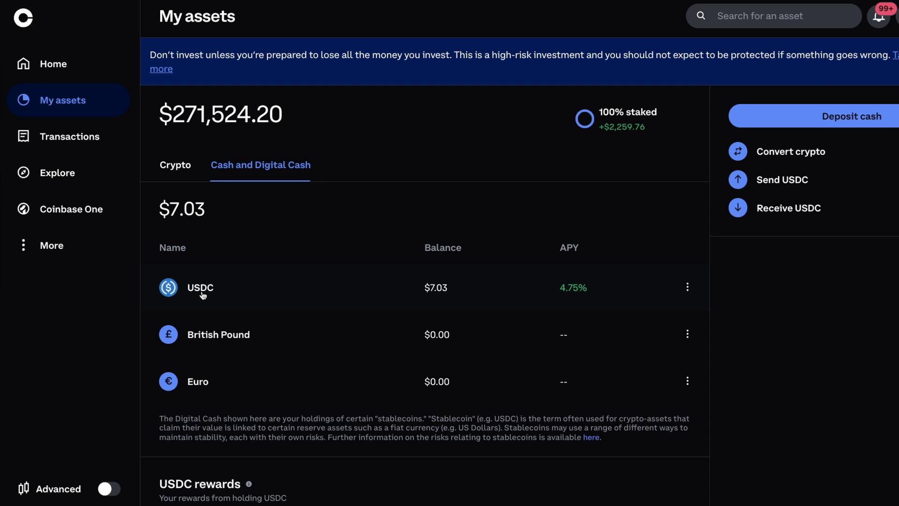
- Open the USDC asset page and review its rewards: 4.75% APY, 24.28 USDC pending, $448.75 lifetime
click(203, 295)
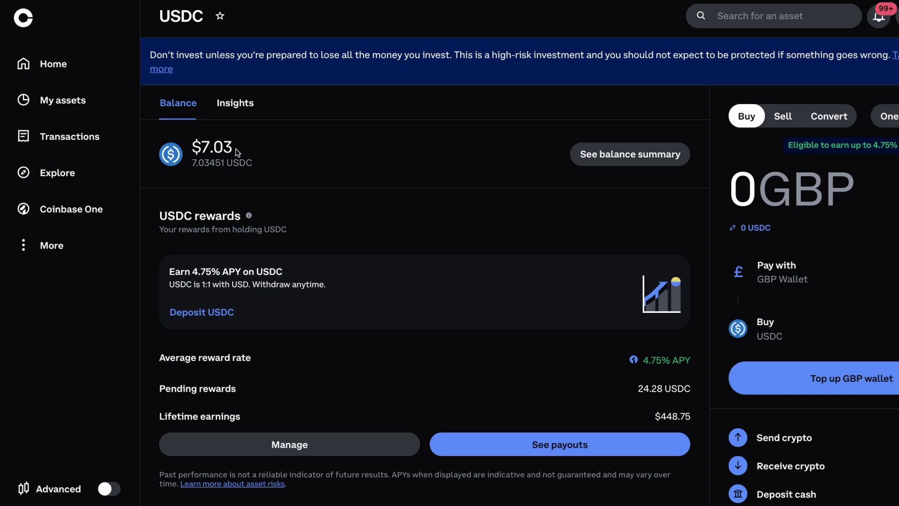
scroll(277, 164, down, 2)
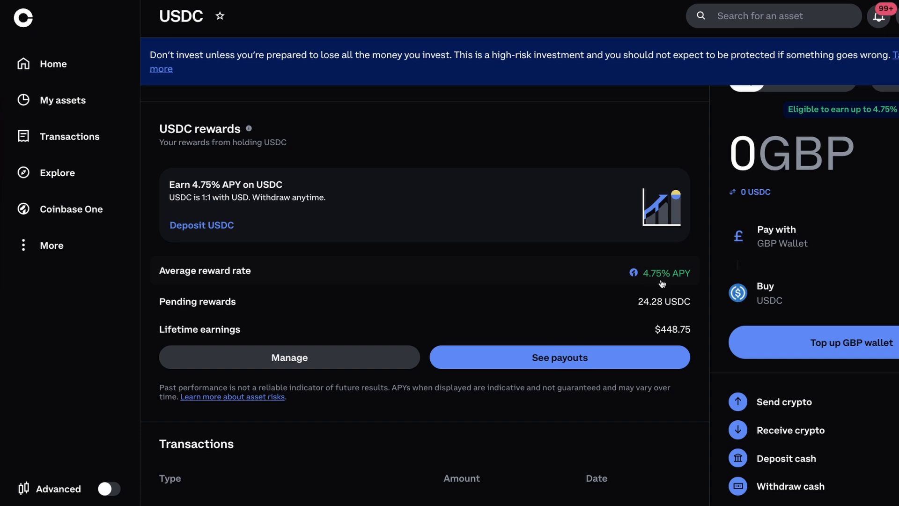
scroll(661, 280, up, 2)
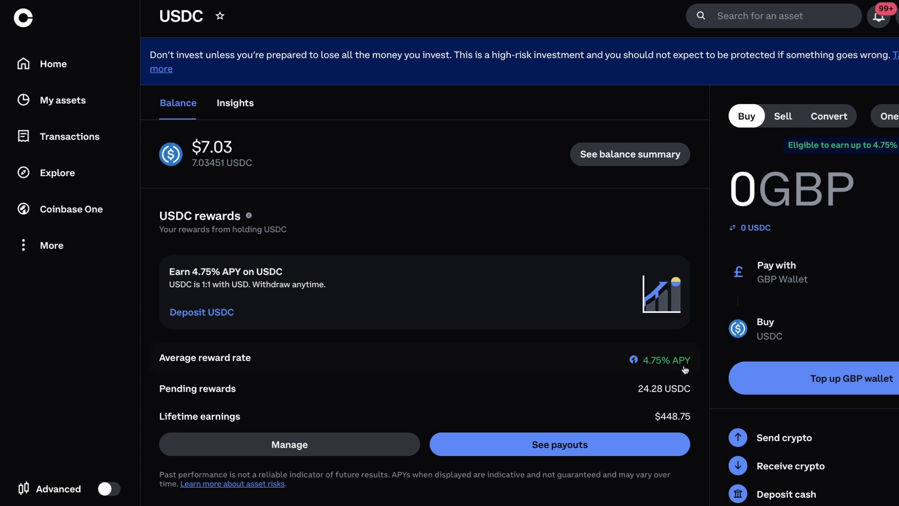
scroll(655, 365, down, 1)
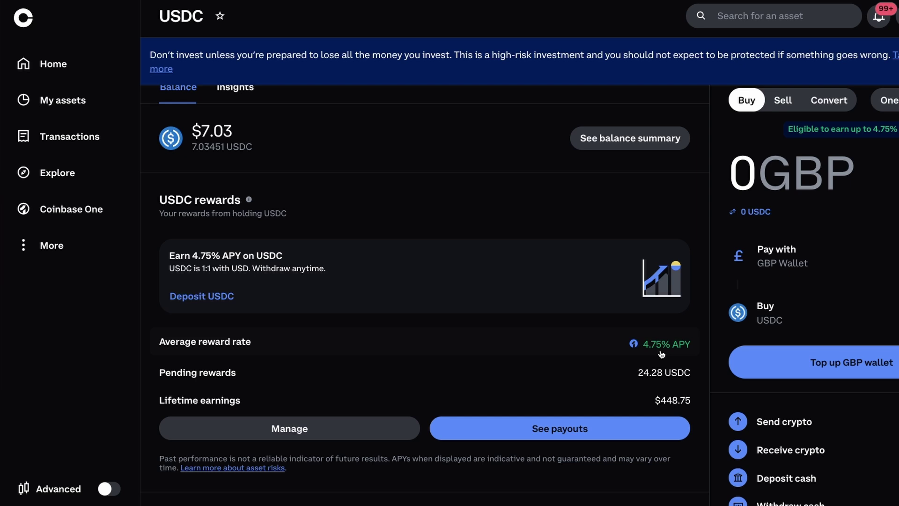
scroll(660, 351, down, 1)
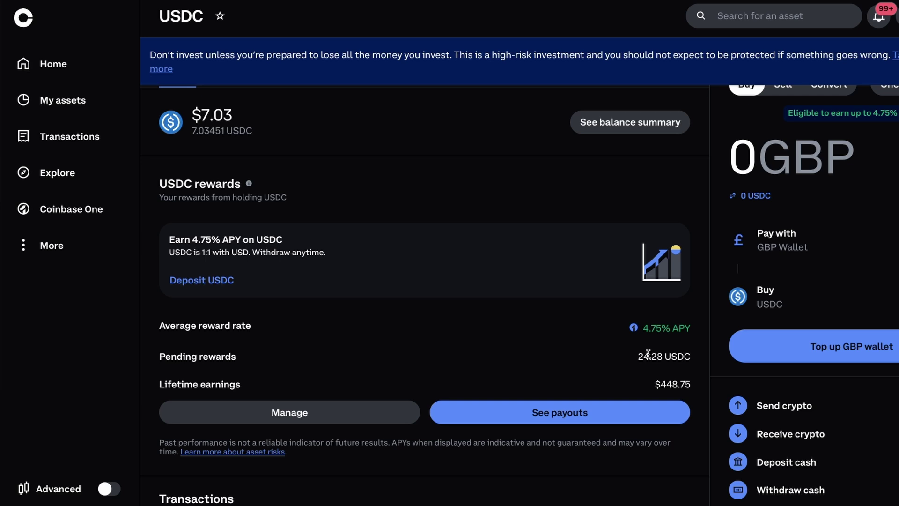
- List the USDC reward payouts in Transactions, the latest being +$85.63 on Dec 4, 2024
click(532, 416)
scroll(193, 202, down, 2)
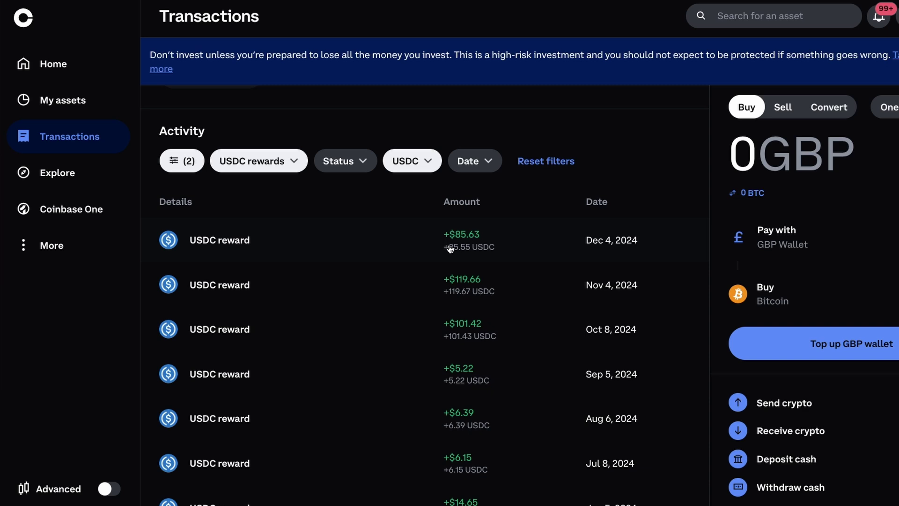
click(64, 104)
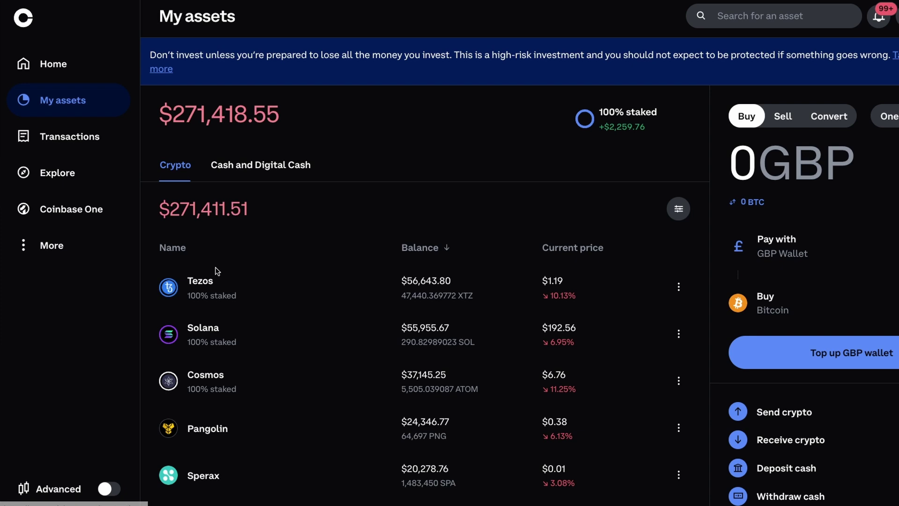
click(219, 291)
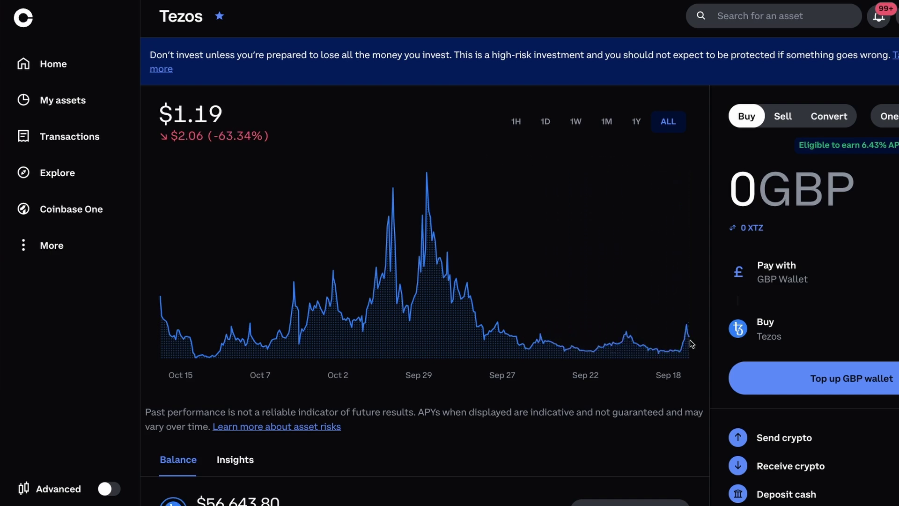
scroll(193, 220, down, 3)
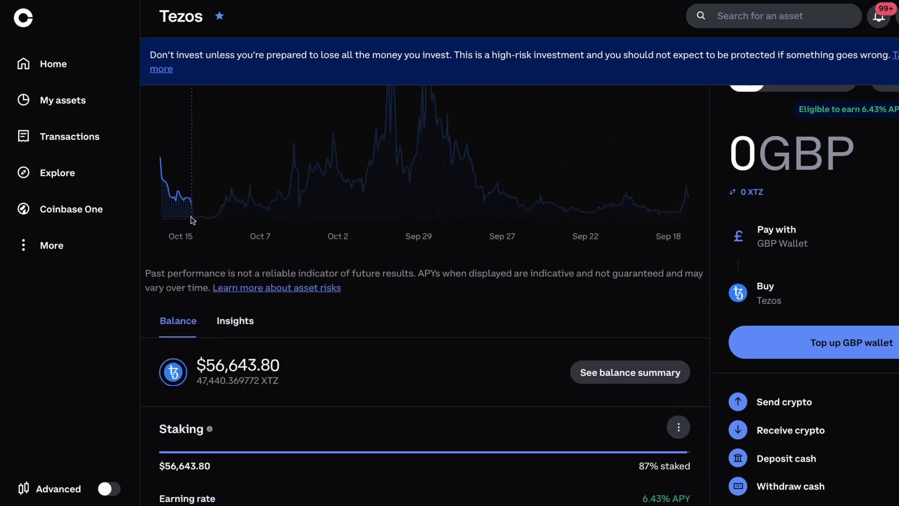
scroll(192, 220, down, 4)
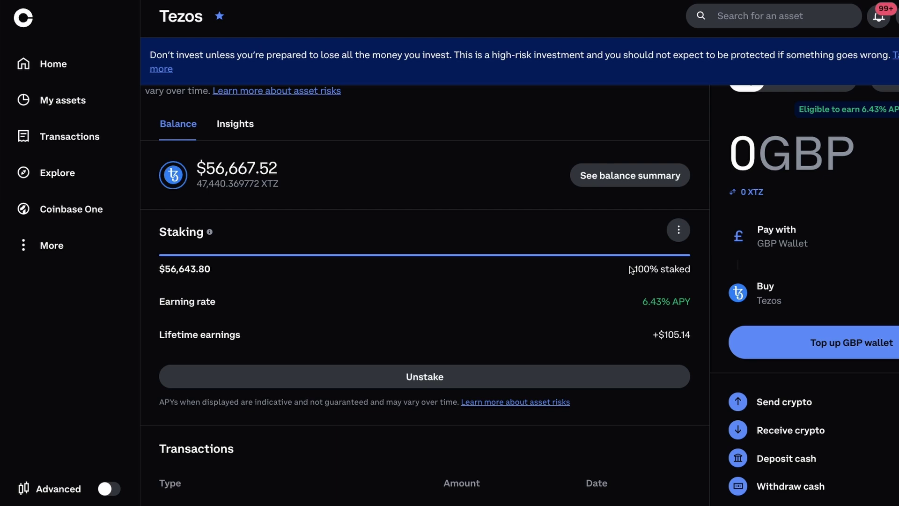
drag(634, 273, 692, 274)
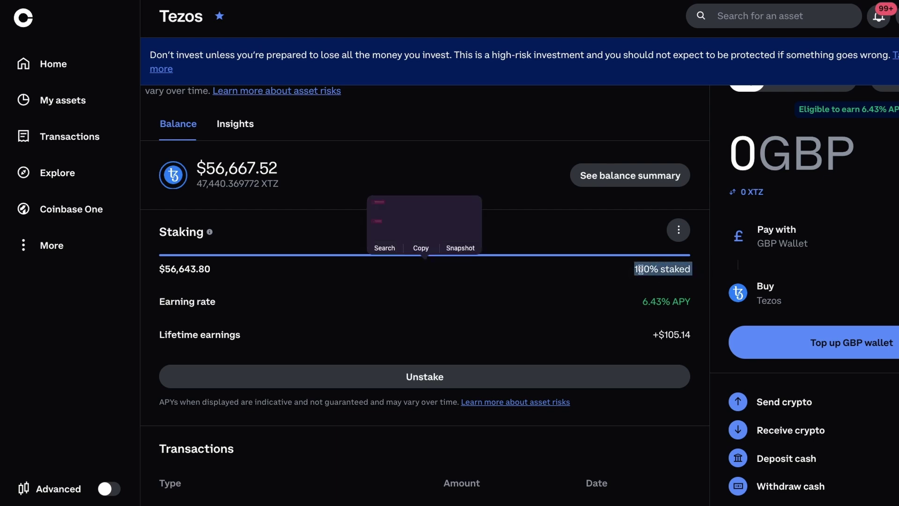
click(625, 276)
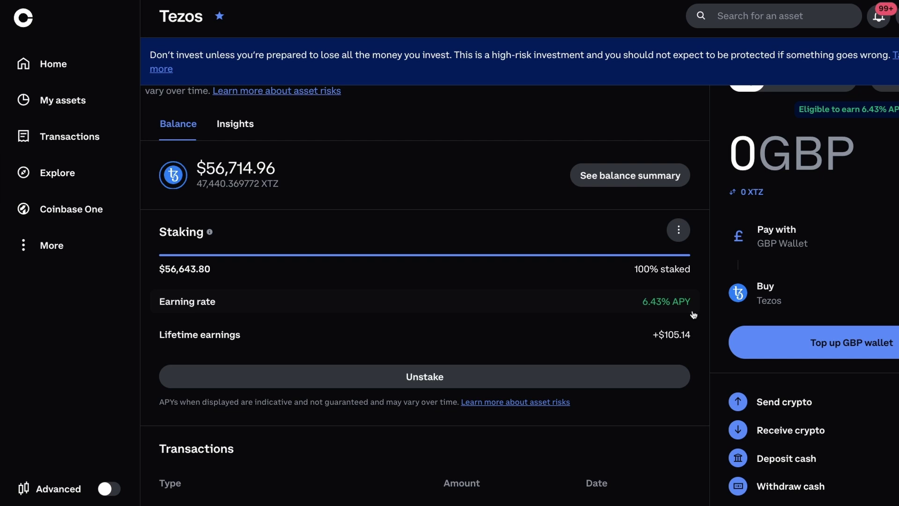
click(679, 232)
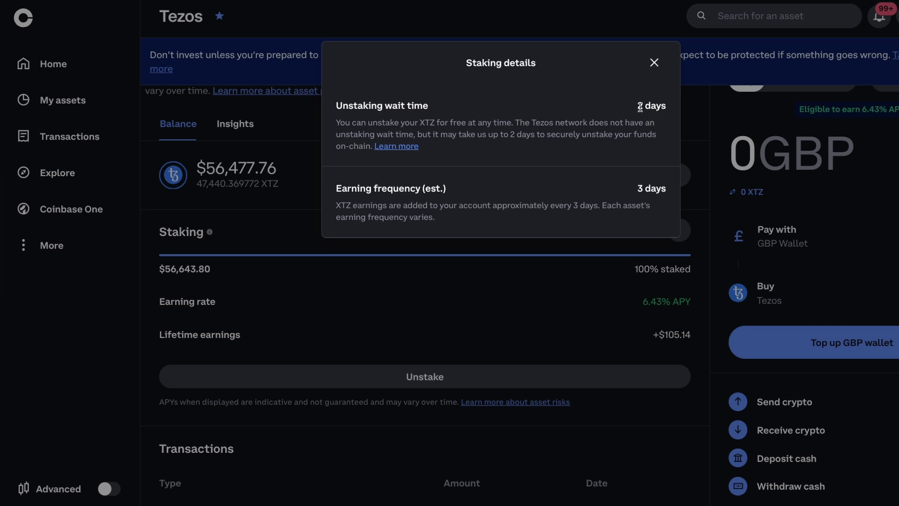
click(655, 62)
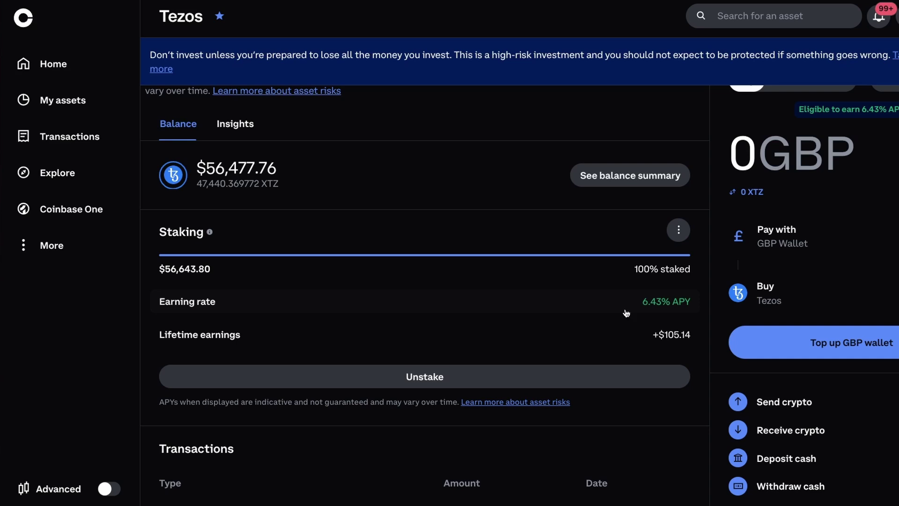
- Show Solana's staking details from My assets: 5-day unstaking wait, 5-day earning frequency, 7.40% APY
click(40, 100)
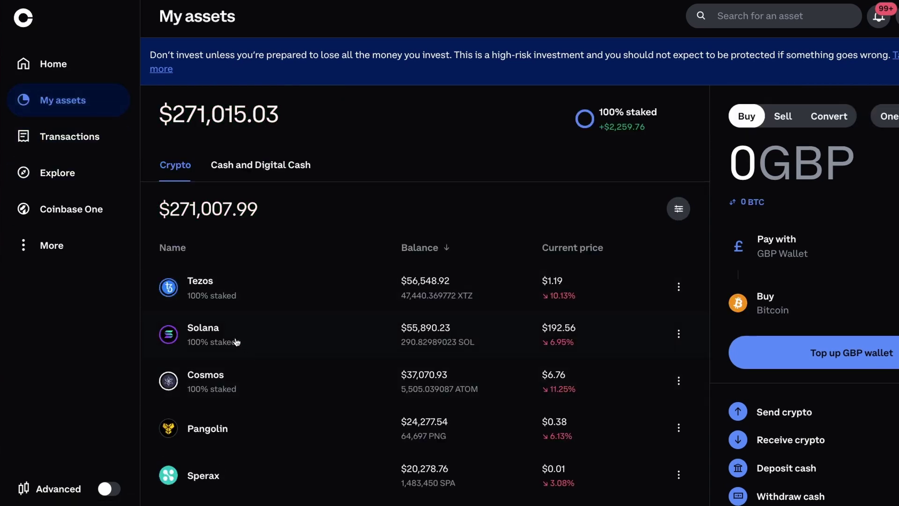
click(294, 341)
scroll(247, 266, down, 2)
scroll(247, 265, up, 1)
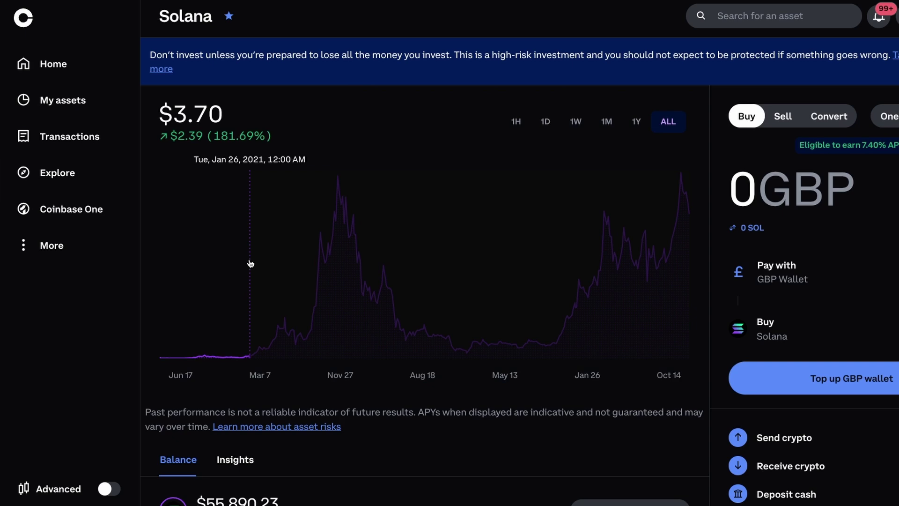
scroll(249, 281, down, 5)
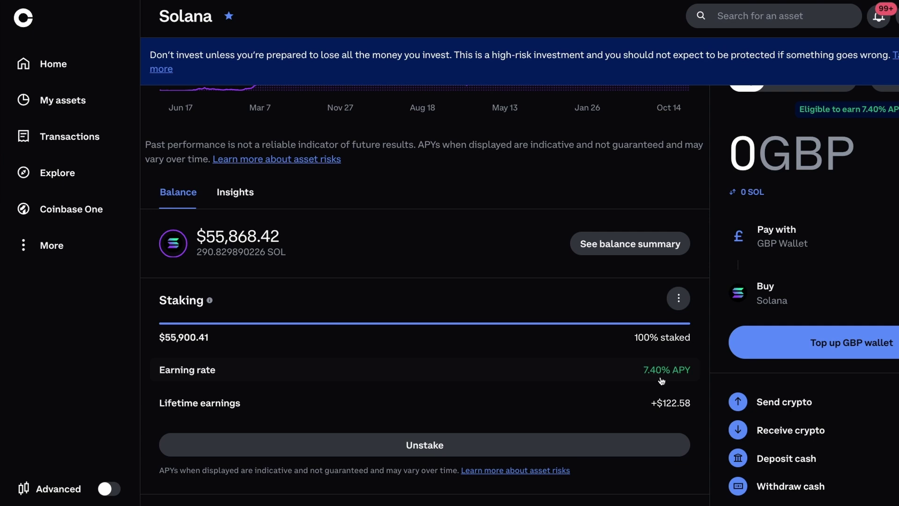
click(679, 300)
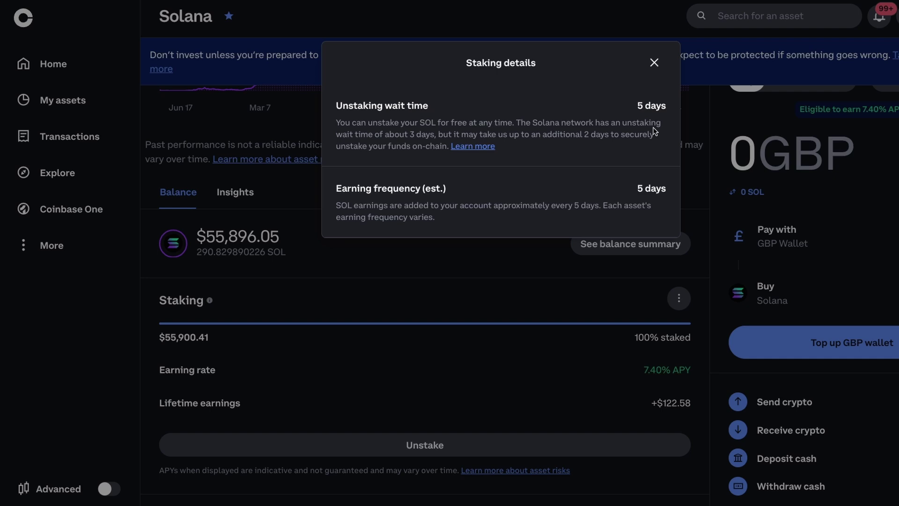
- Show Cosmos staking details instead: 25-day unstaking wait, 7-day earning frequency, 16.36% APY
click(654, 62)
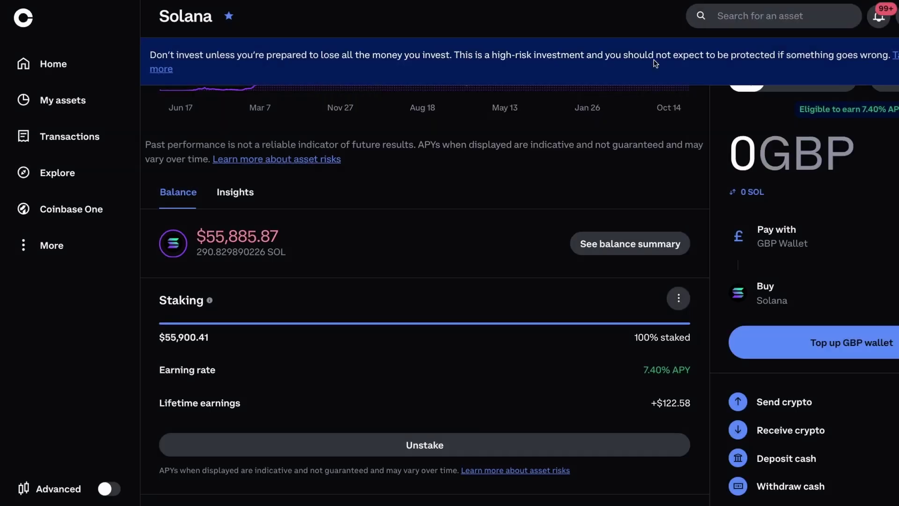
click(52, 101)
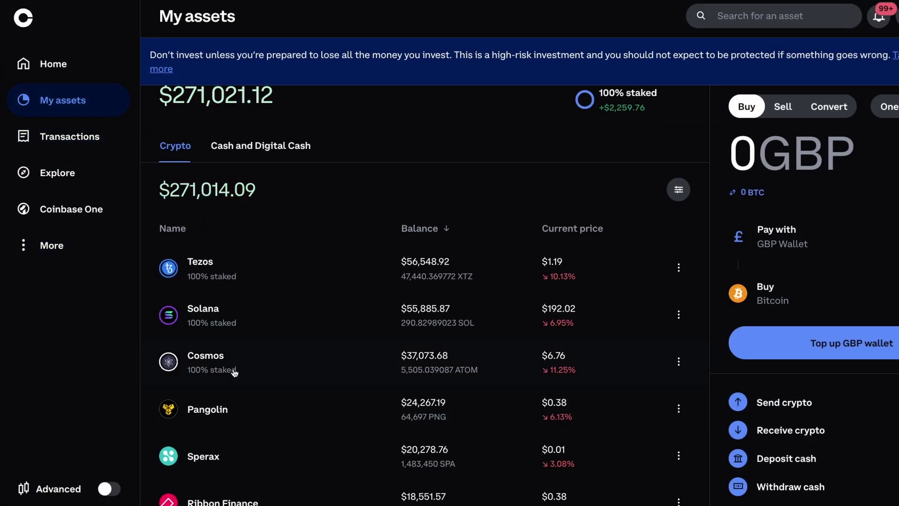
click(205, 366)
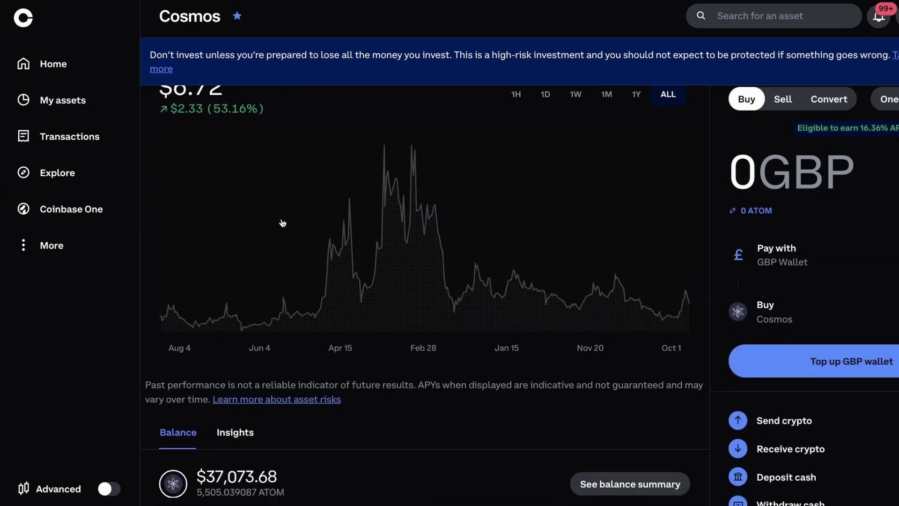
scroll(282, 223, down, 6)
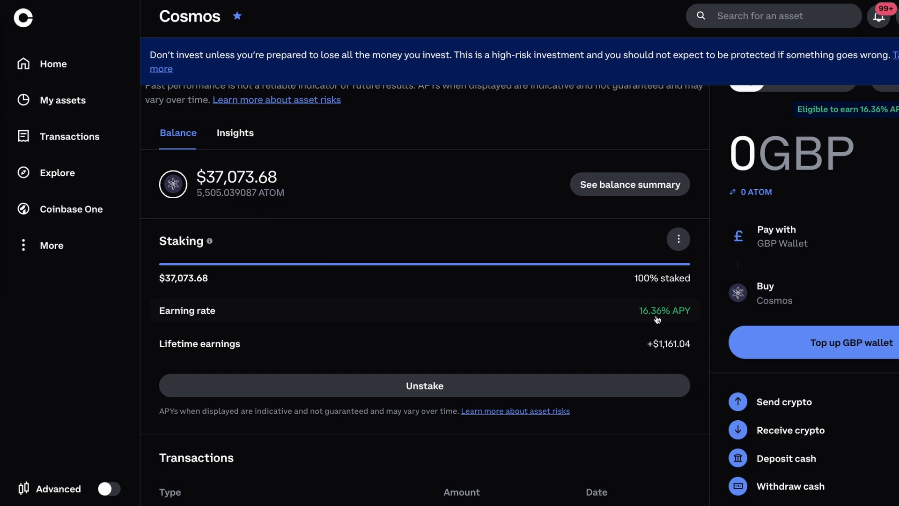
click(678, 239)
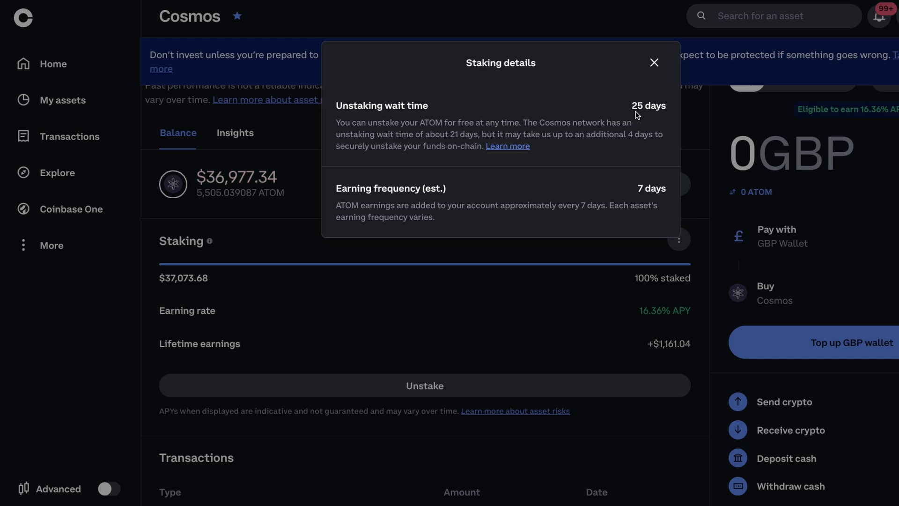
- Close the Cosmos staking details and review the Cosmos page's $37,046.16 balance and +$1,161.04 lifetime earnings
click(654, 62)
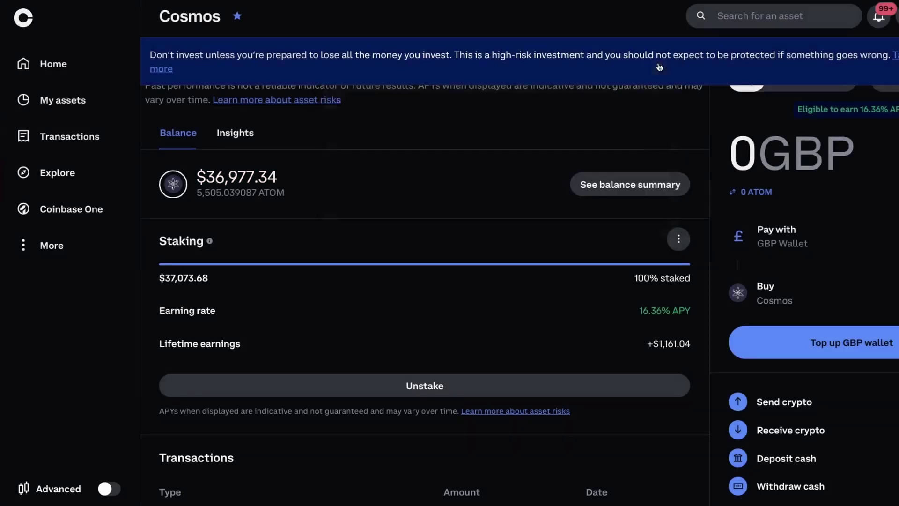
scroll(515, 253, up, 5)
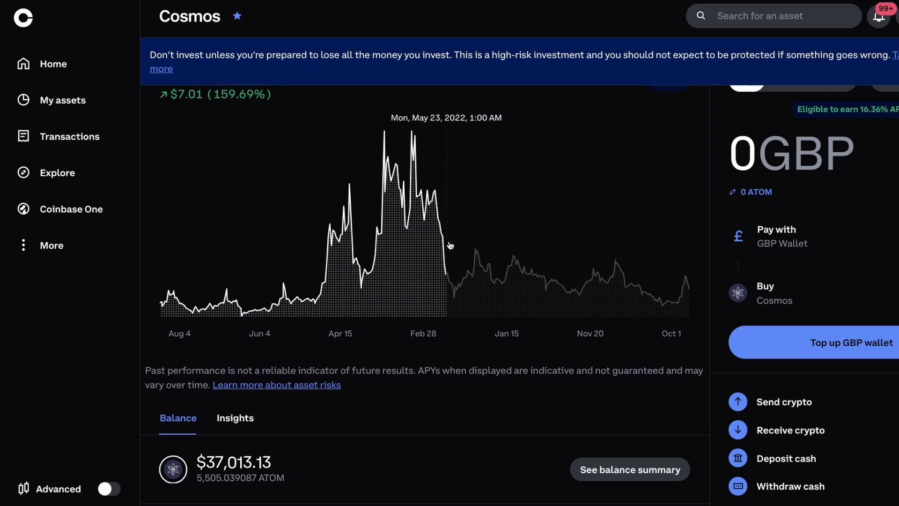
scroll(466, 252, down, 3)
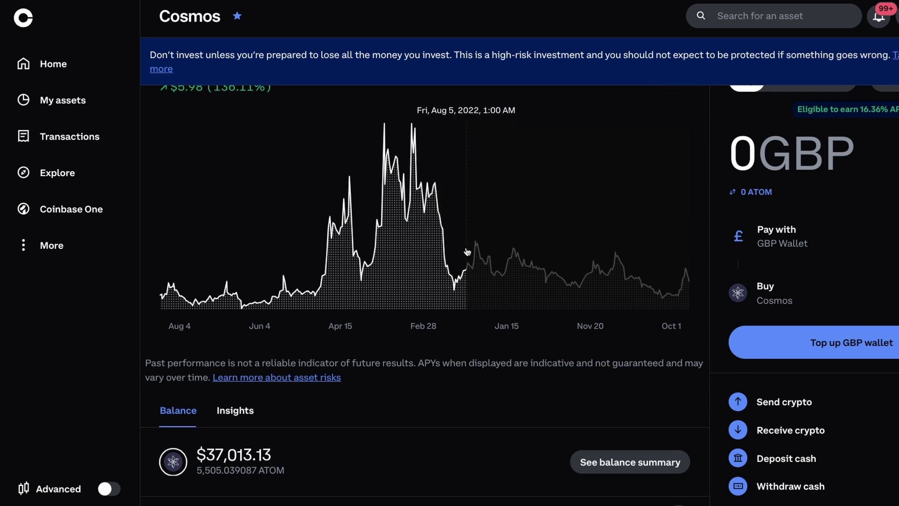
scroll(467, 251, down, 3)
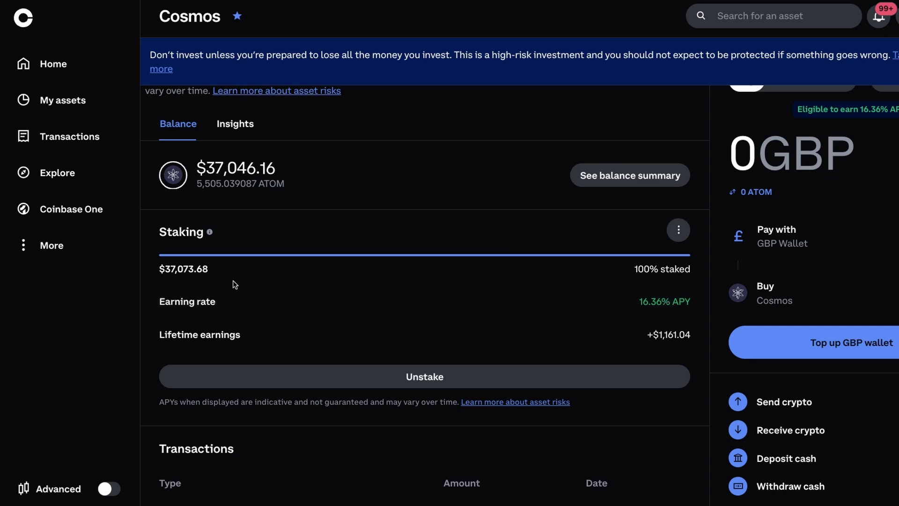
- Bring up the My assets Staking summary: $157,337.92 staked at 9.13% average APY, +$2,259.76 lifetime
click(50, 100)
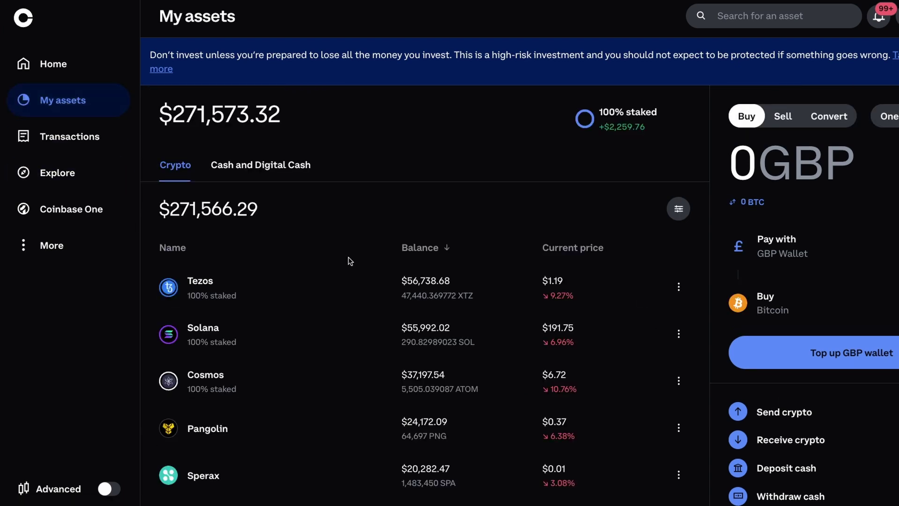
scroll(348, 261, down, 20)
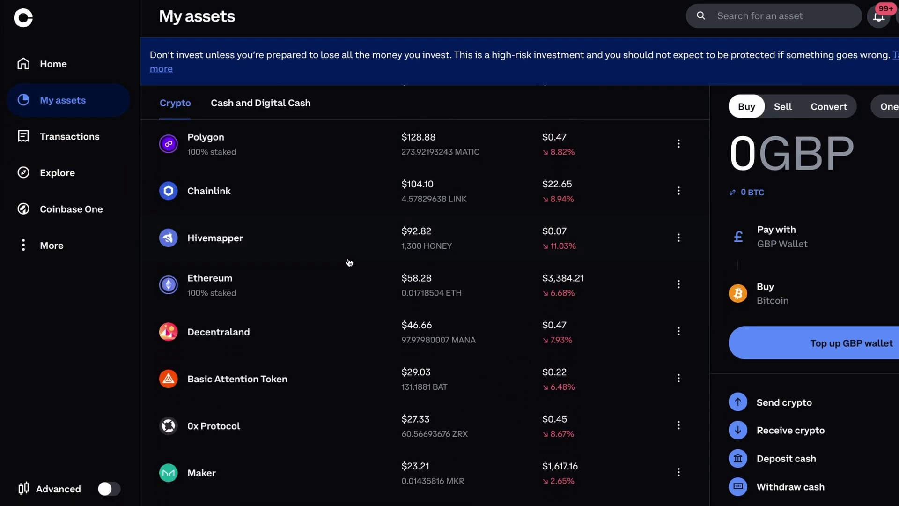
scroll(349, 261, down, 20)
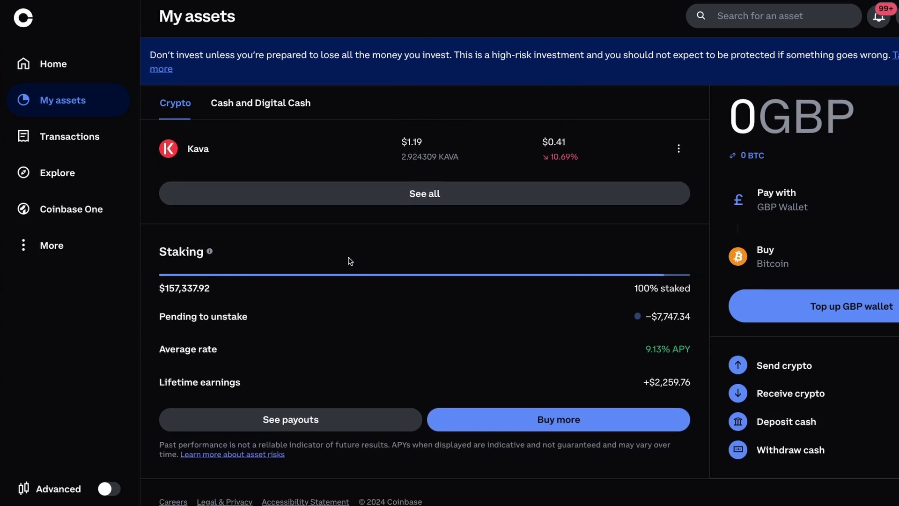
scroll(349, 261, down, 1)
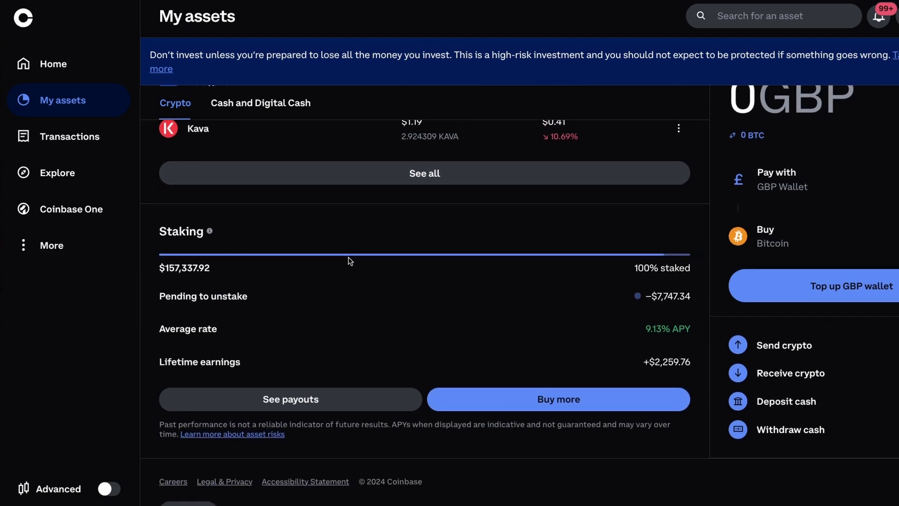